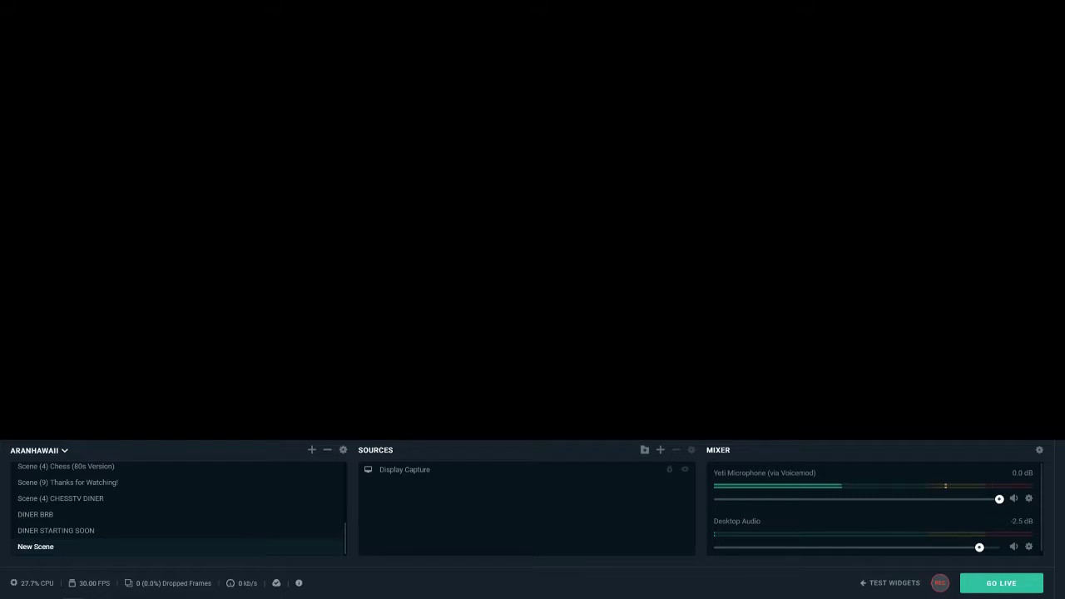
- Add a Video Capture Device source to New Scene using the C922 Pro Stream Webcam
click(662, 453)
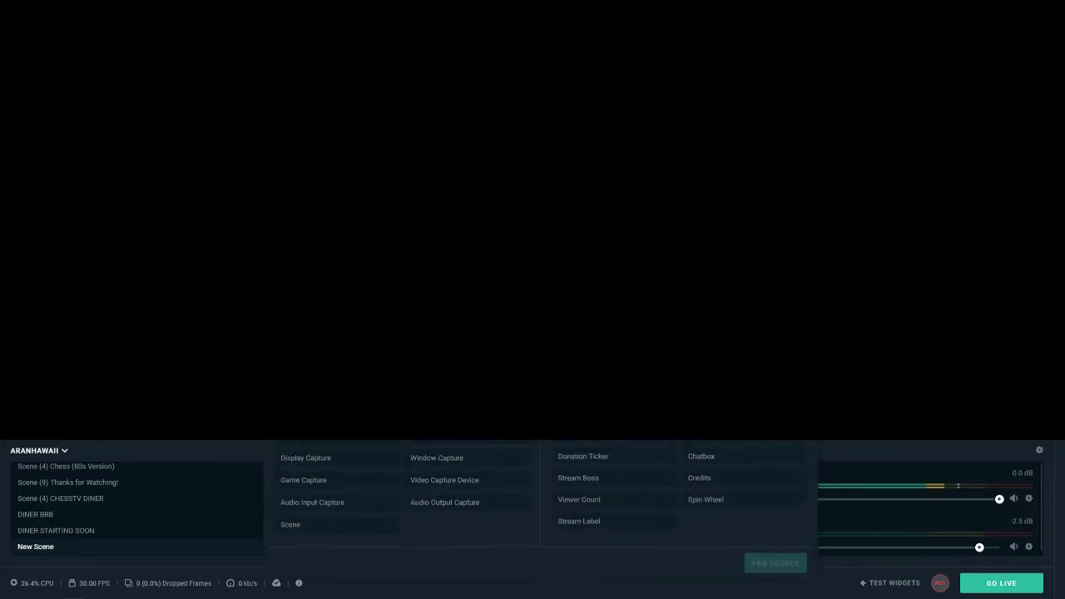
click(454, 482)
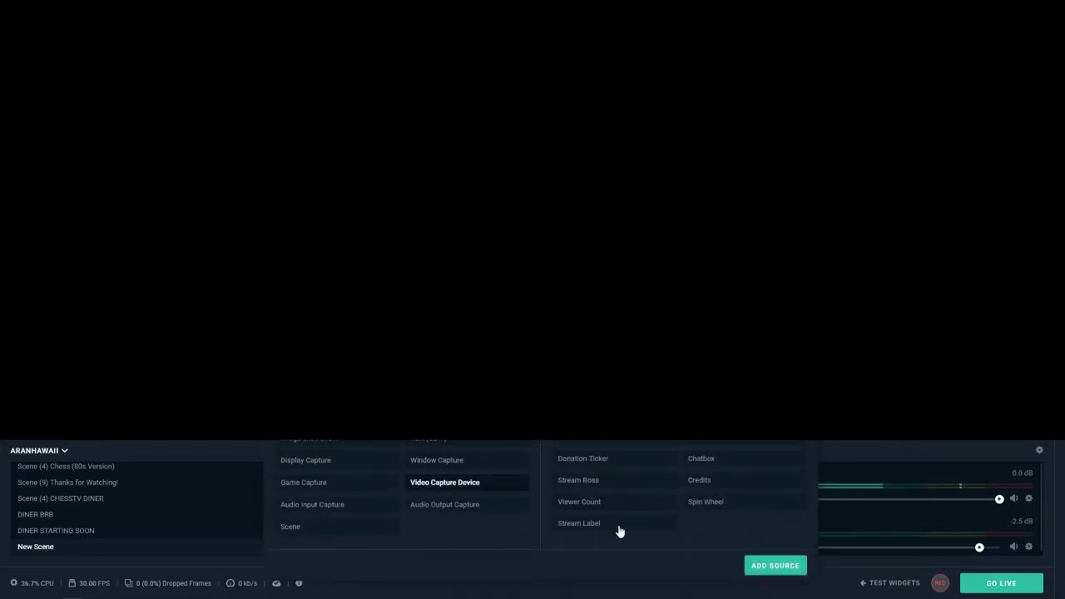
click(786, 567)
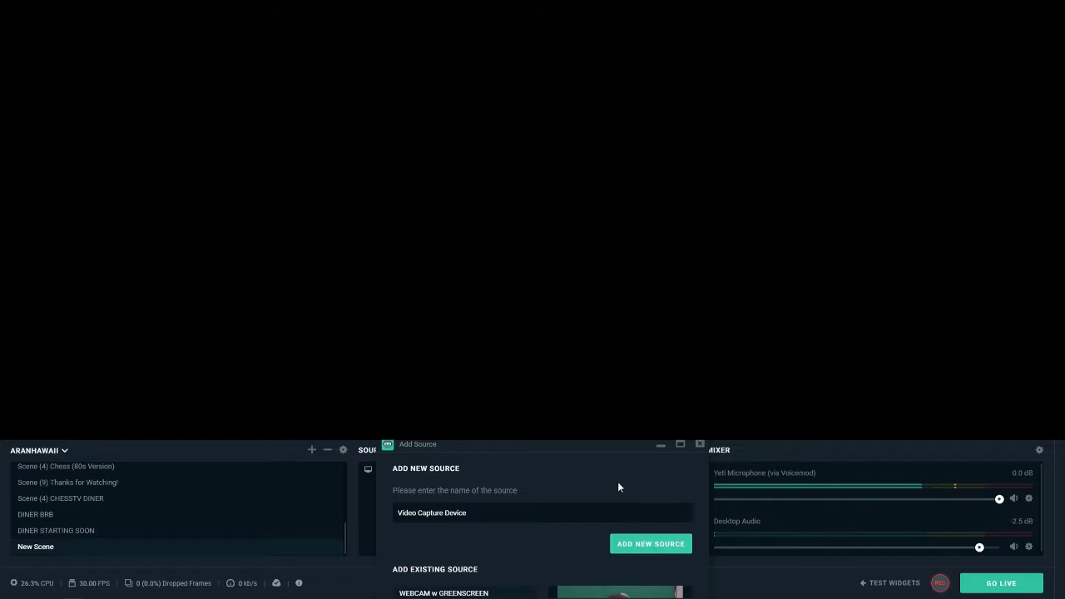
click(669, 546)
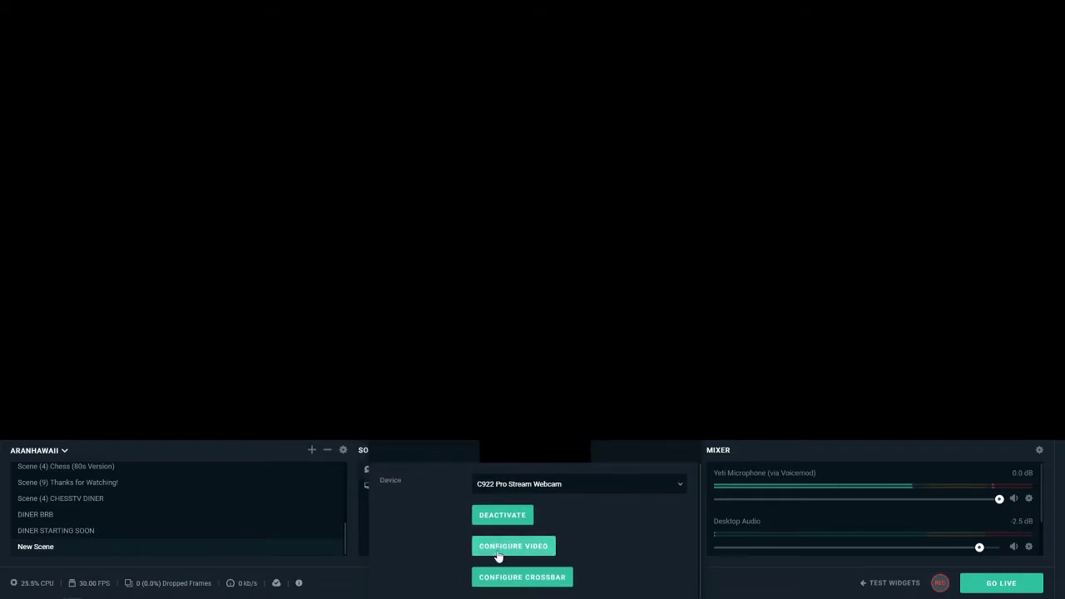
- Review the webcam's video configuration and finish adding it as WEBCAM w GREENSCREEN
click(527, 553)
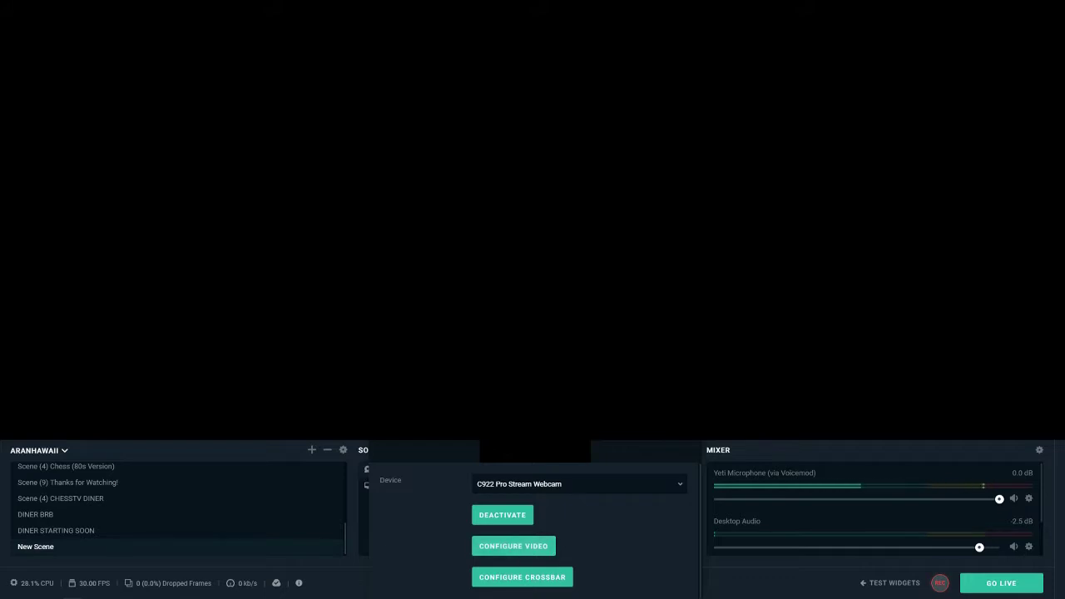
scroll(535, 516, down, 3)
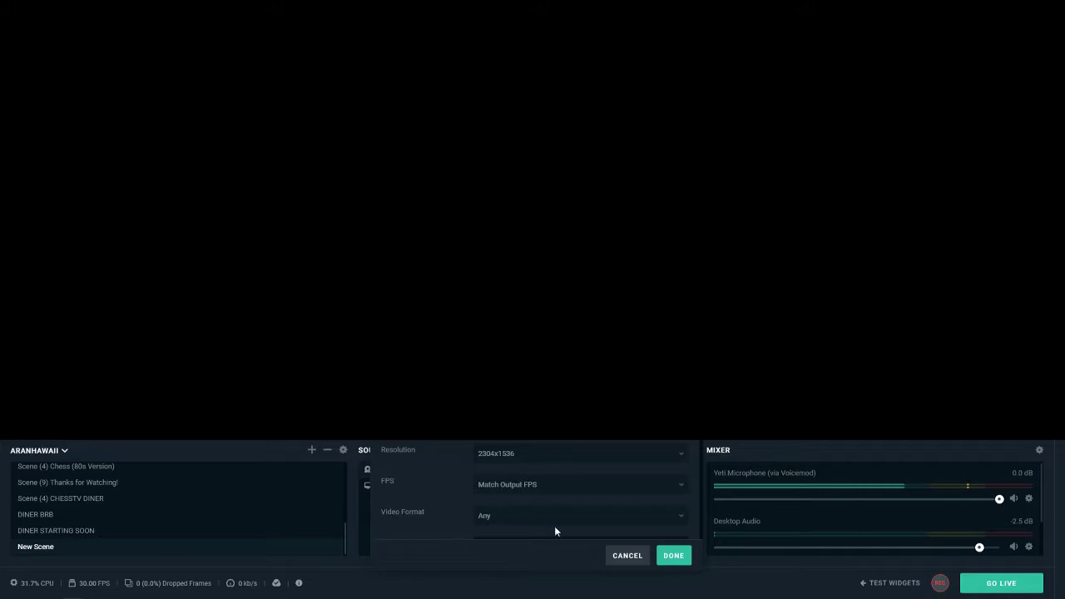
click(629, 558)
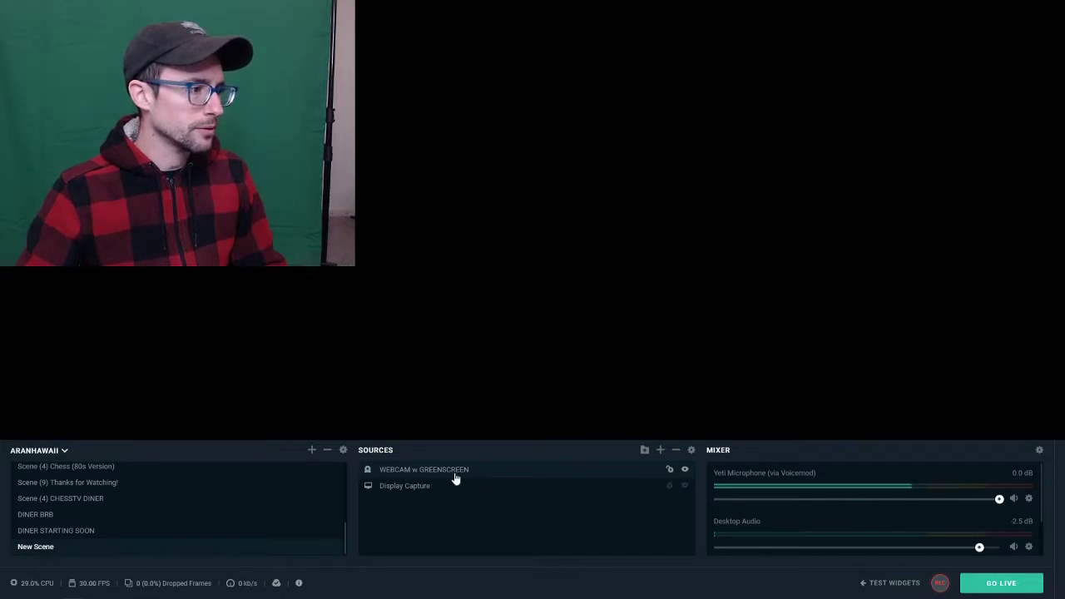
right_click(483, 474)
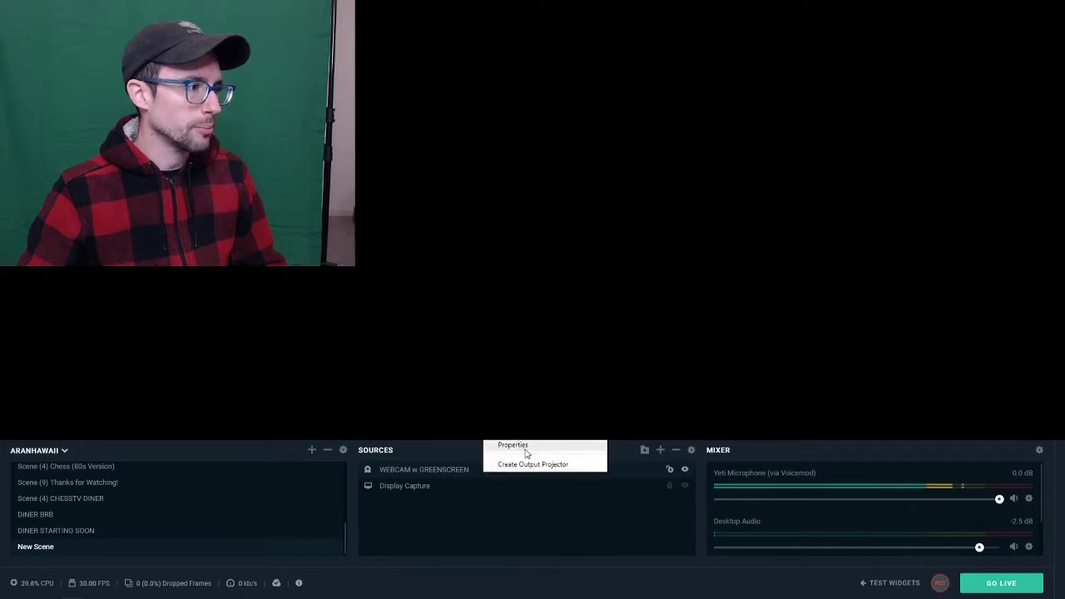
click(518, 498)
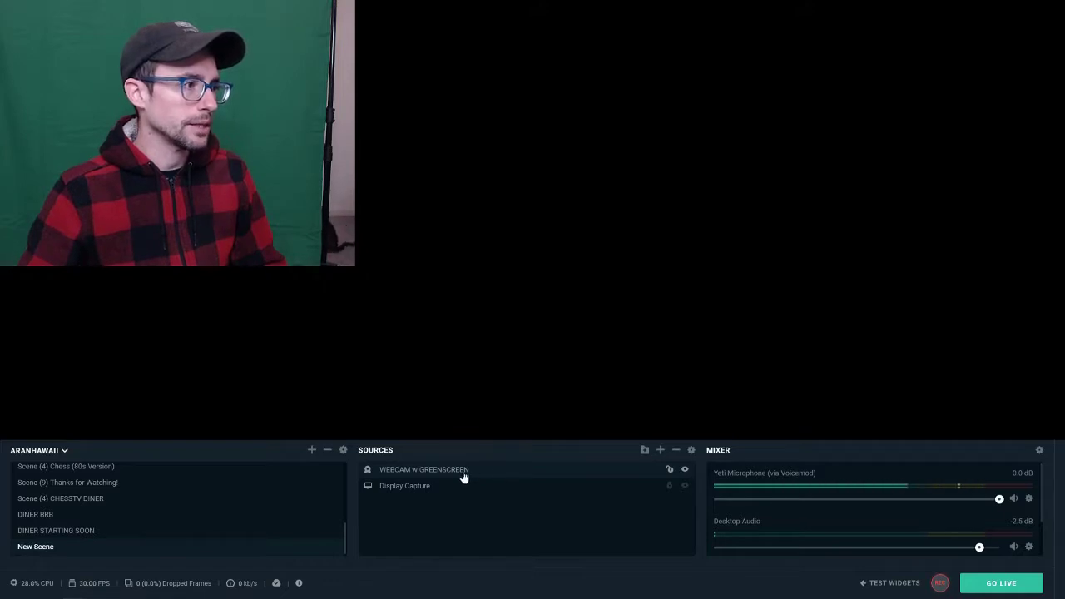
right_click(482, 478)
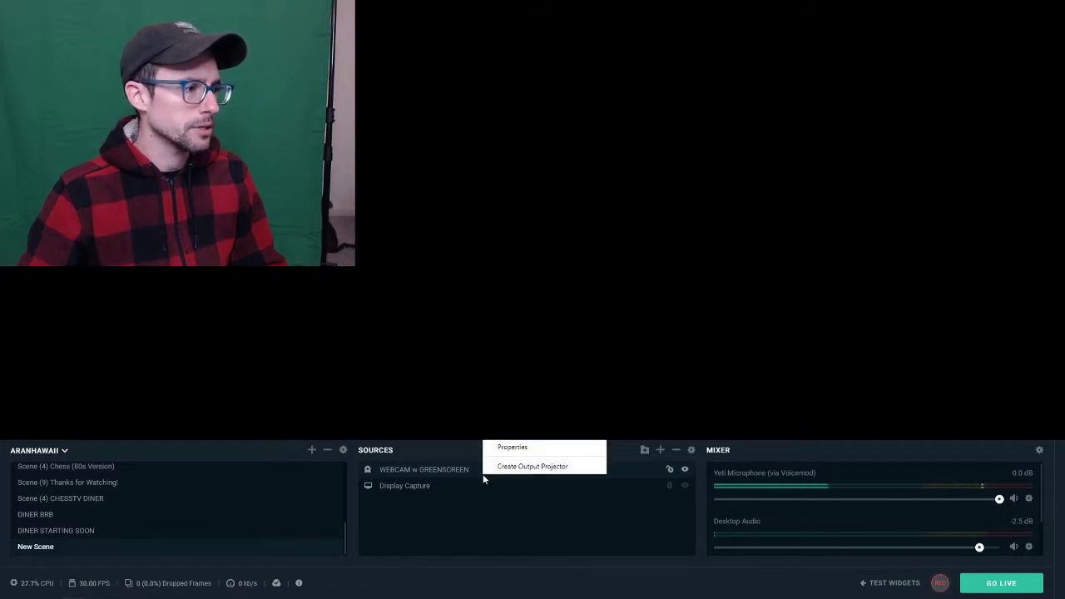
click(524, 449)
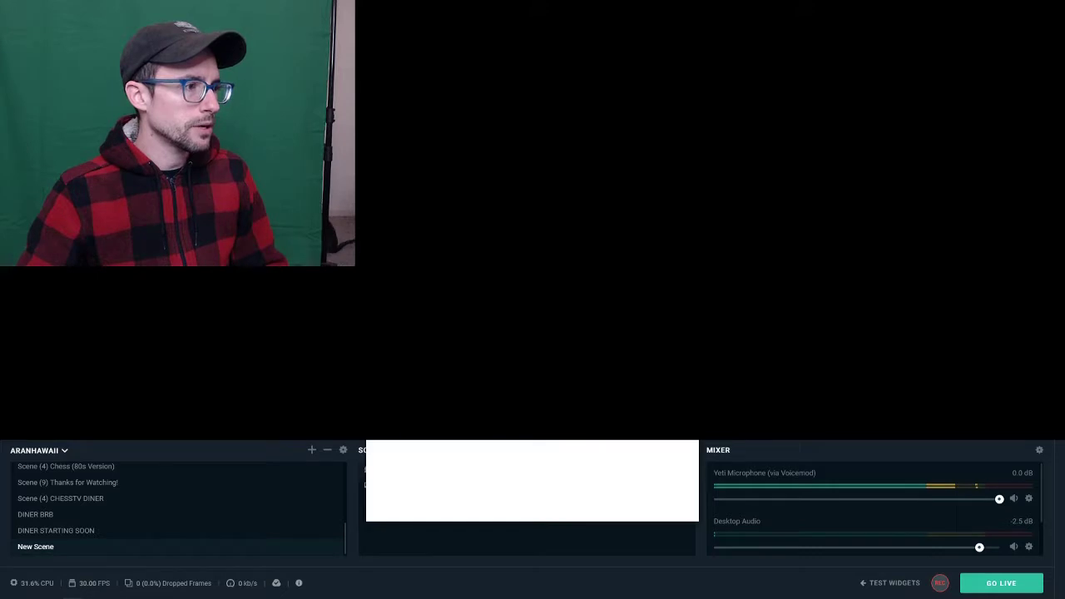
scroll(532, 499, up, 10)
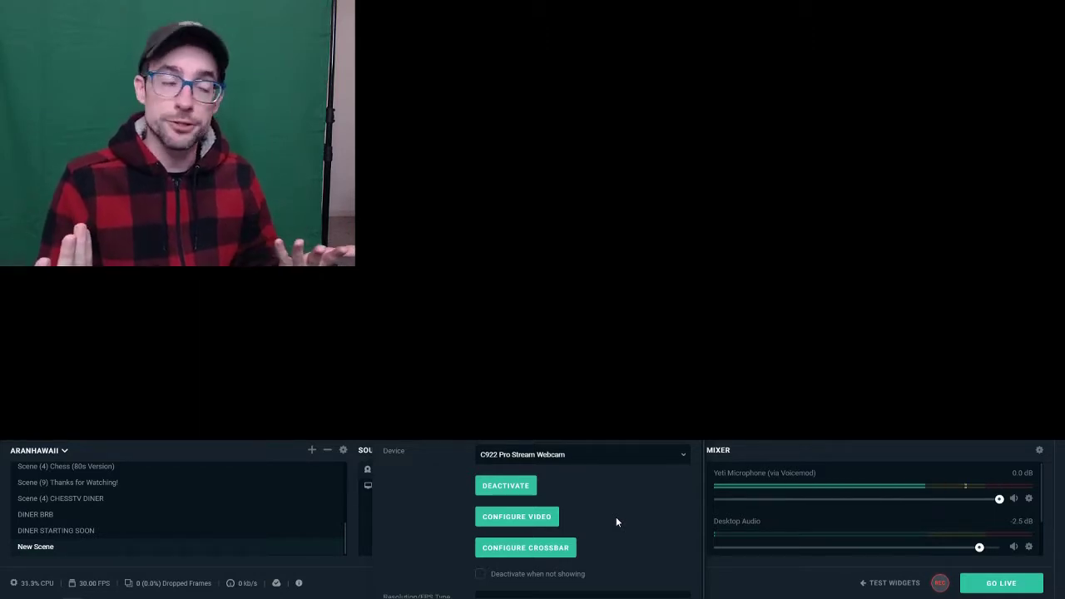
scroll(532, 507, down, 4)
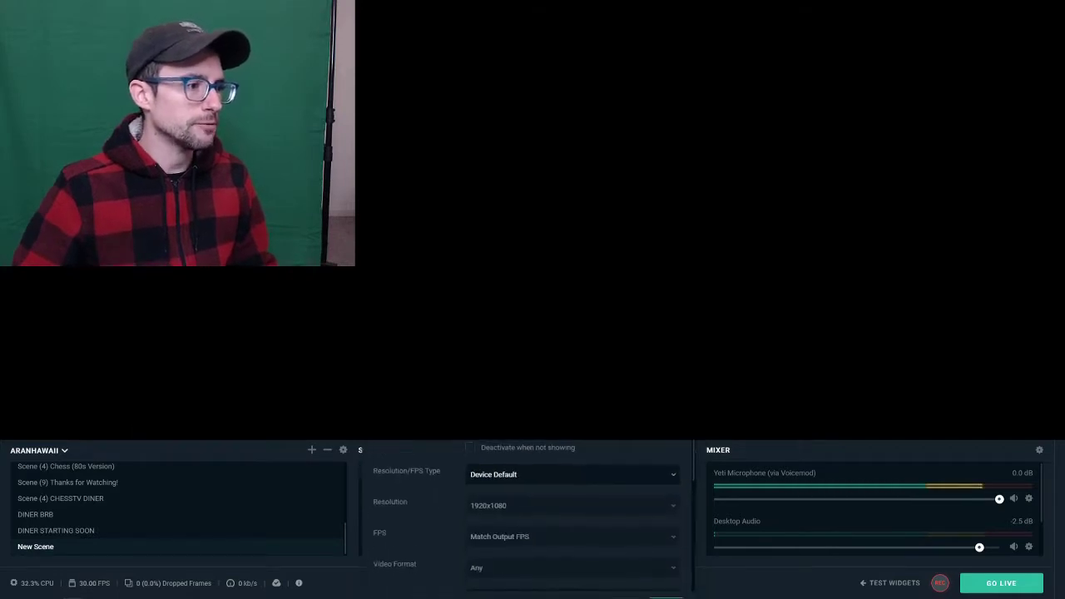
scroll(532, 499, down, 1)
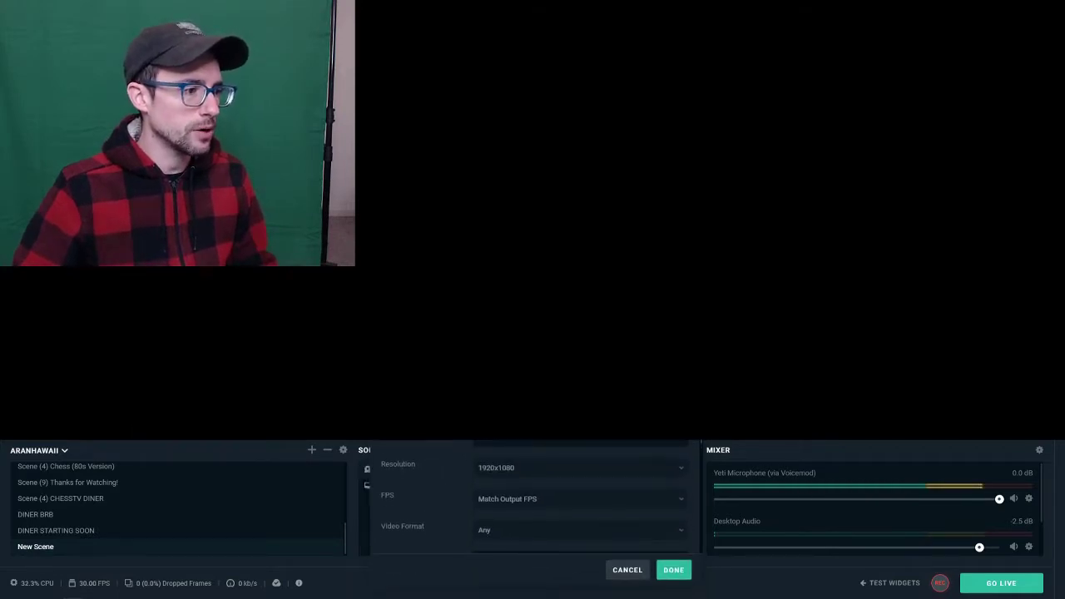
click(627, 572)
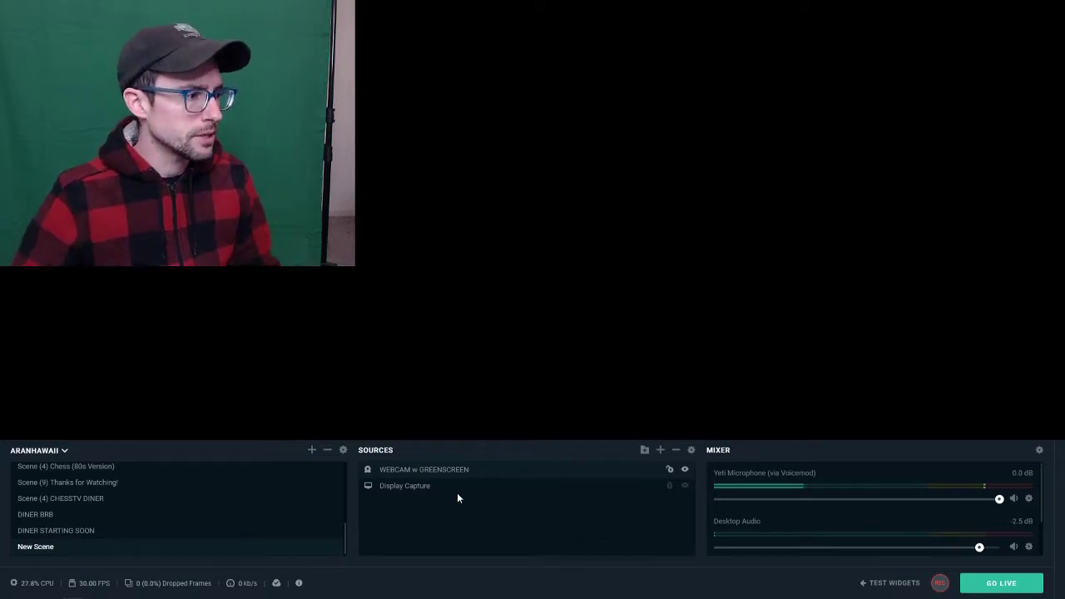
- Add a Chroma Key filter with its default name to the webcam source's Filters
right_click(470, 474)
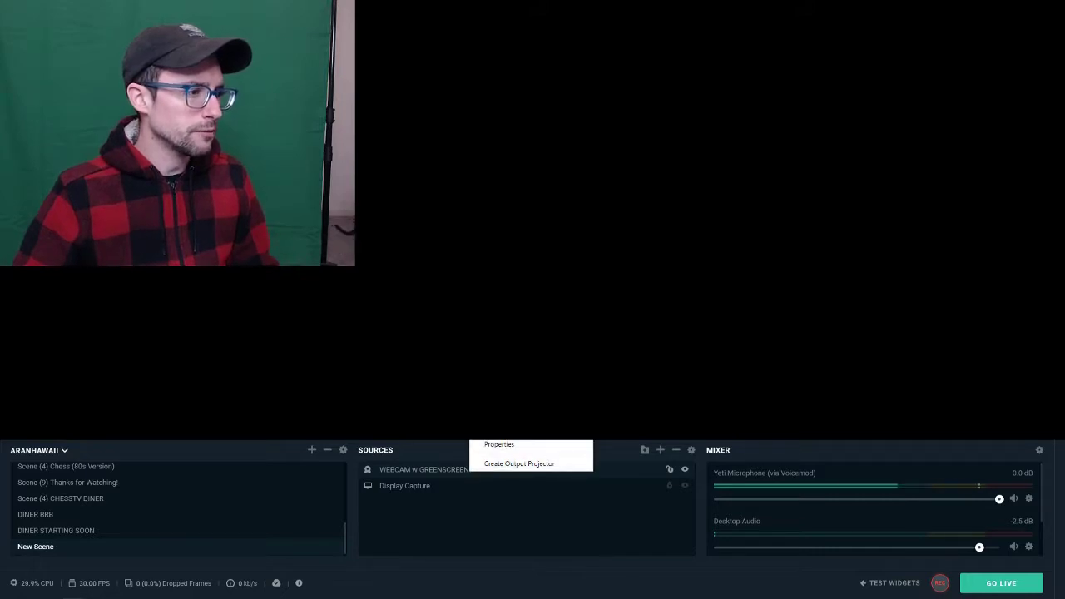
click(500, 444)
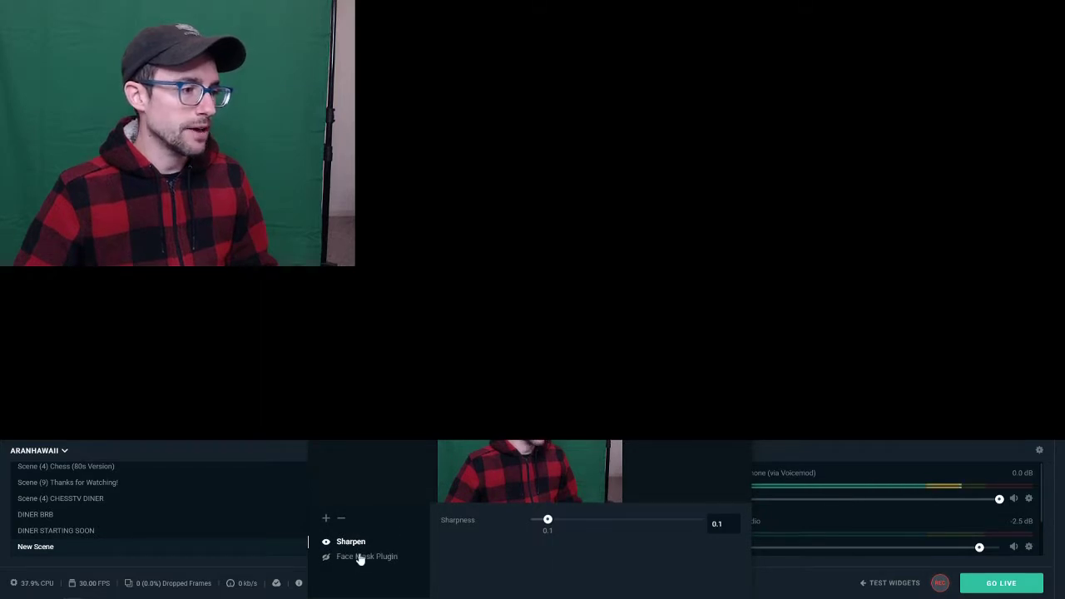
click(327, 521)
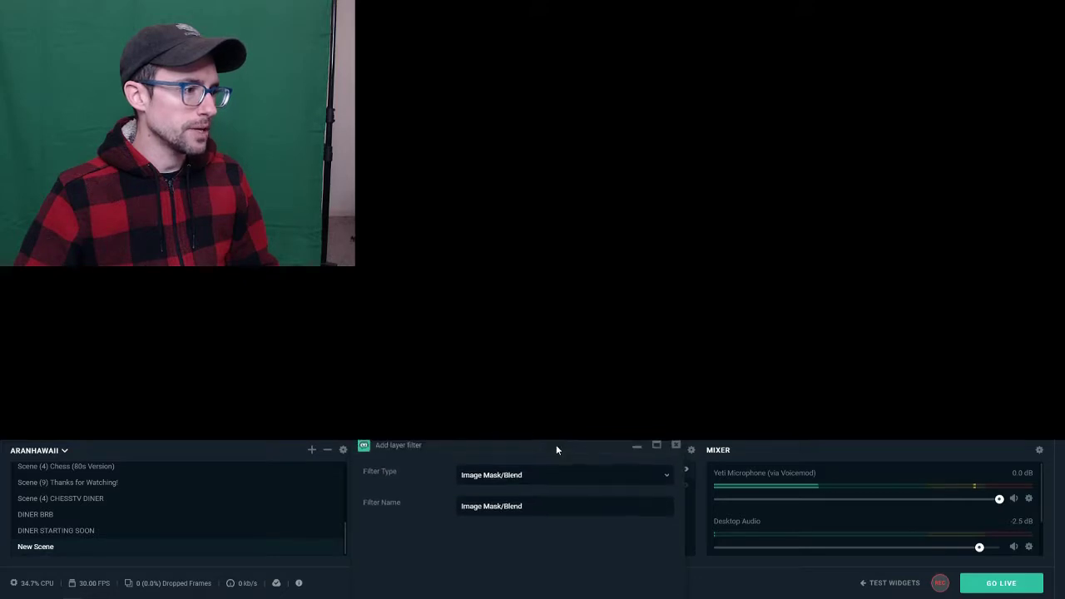
click(523, 476)
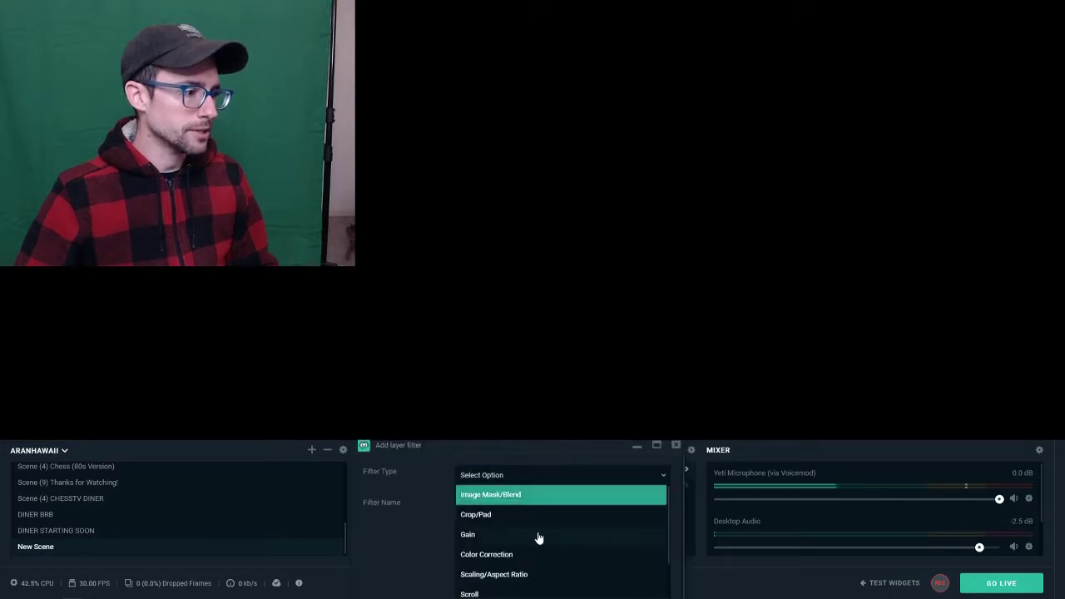
scroll(540, 549, down, 3)
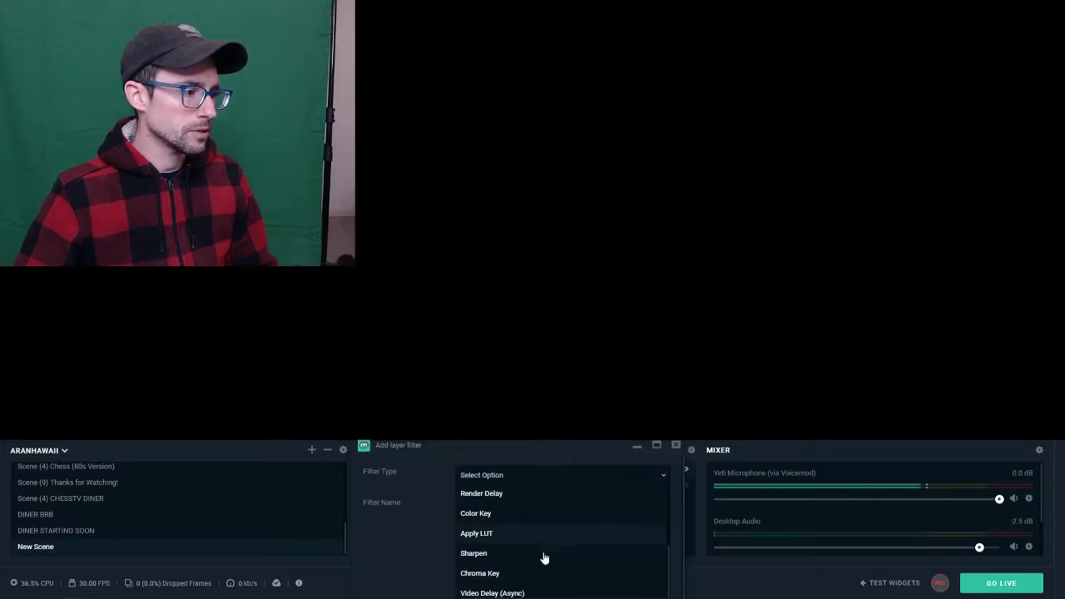
scroll(544, 558, down, 2)
click(510, 534)
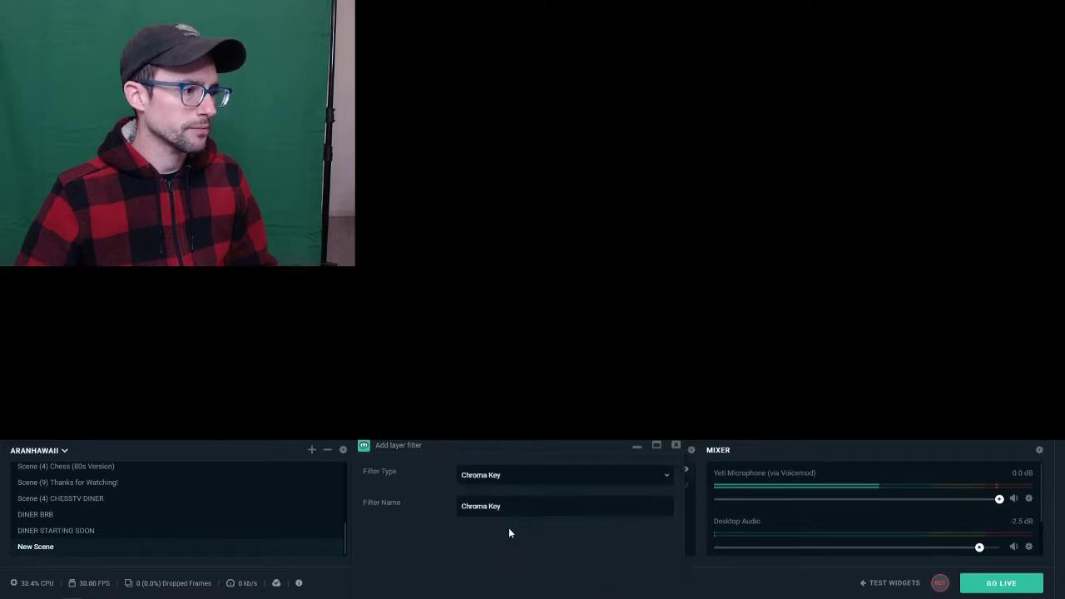
scroll(568, 445, down, 3)
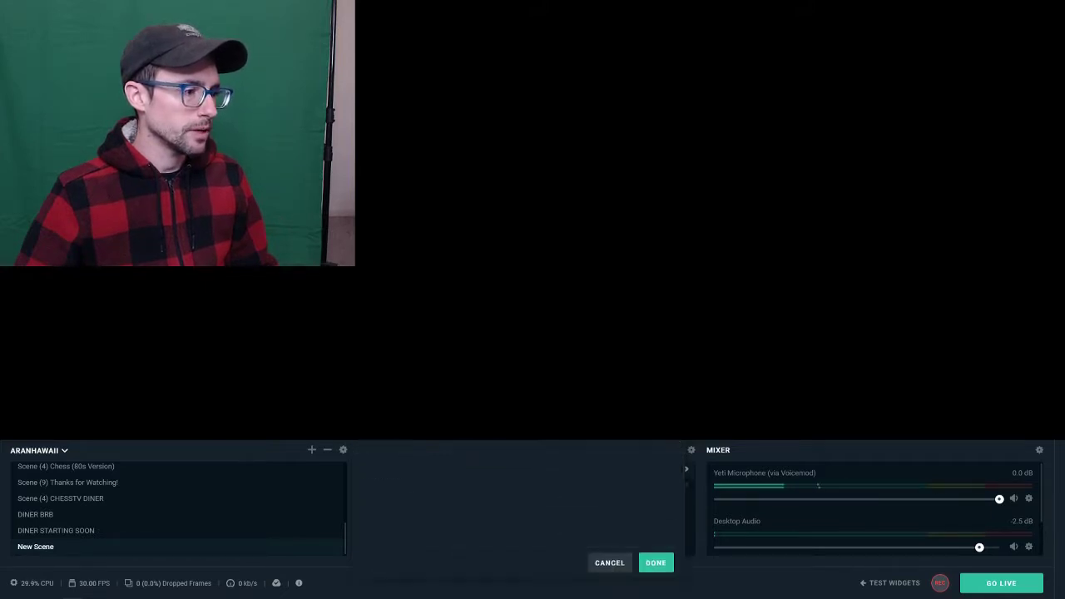
click(658, 554)
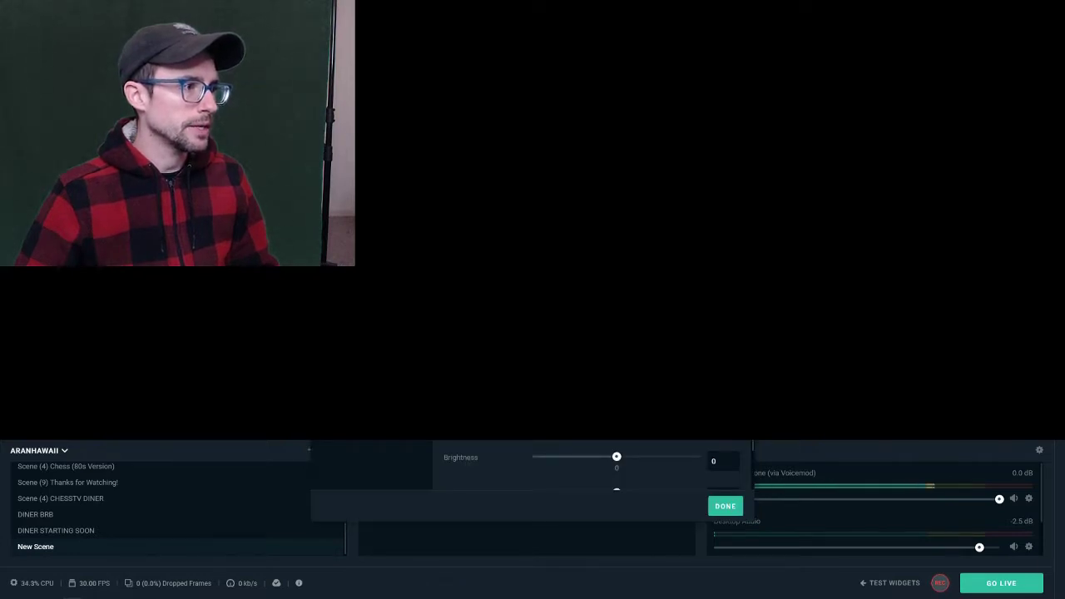
- Try a Custom key colour, then set the Chroma Key colour type back to Green
scroll(620, 582, up, 2)
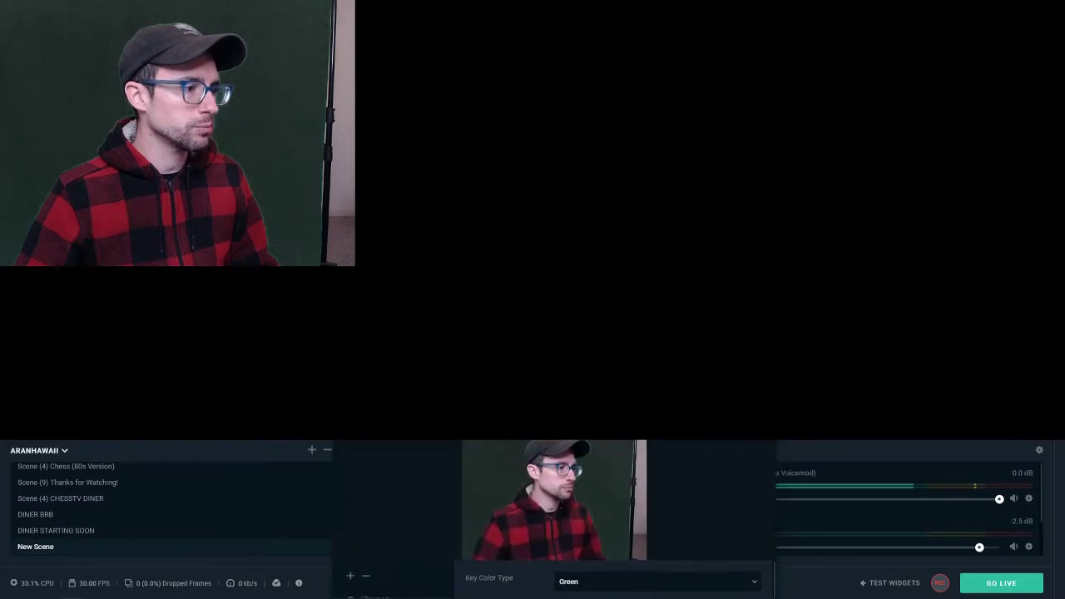
scroll(621, 582, down, 3)
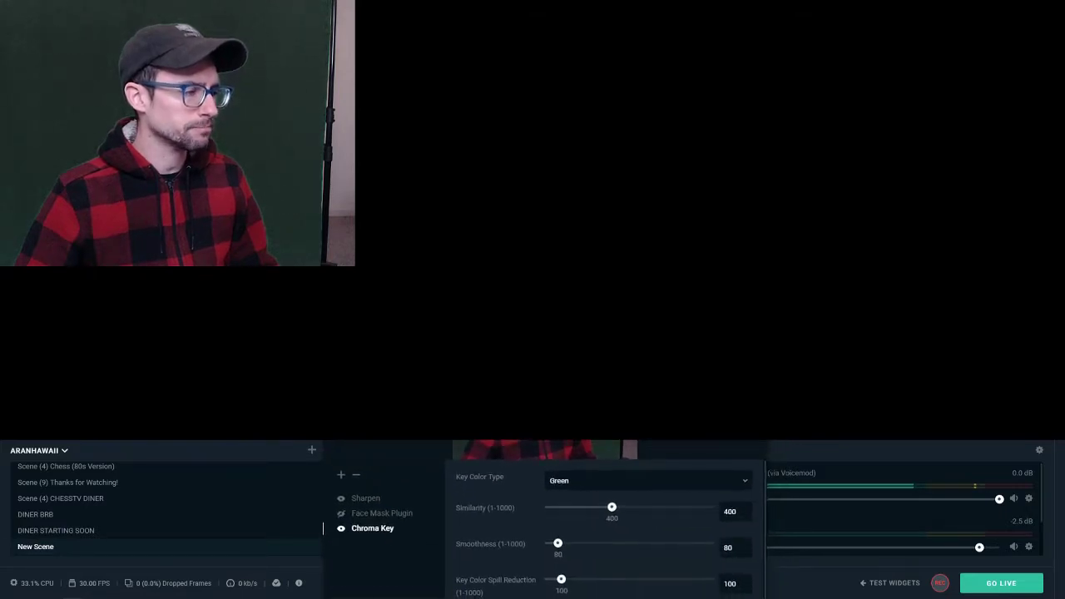
scroll(538, 519, down, 1)
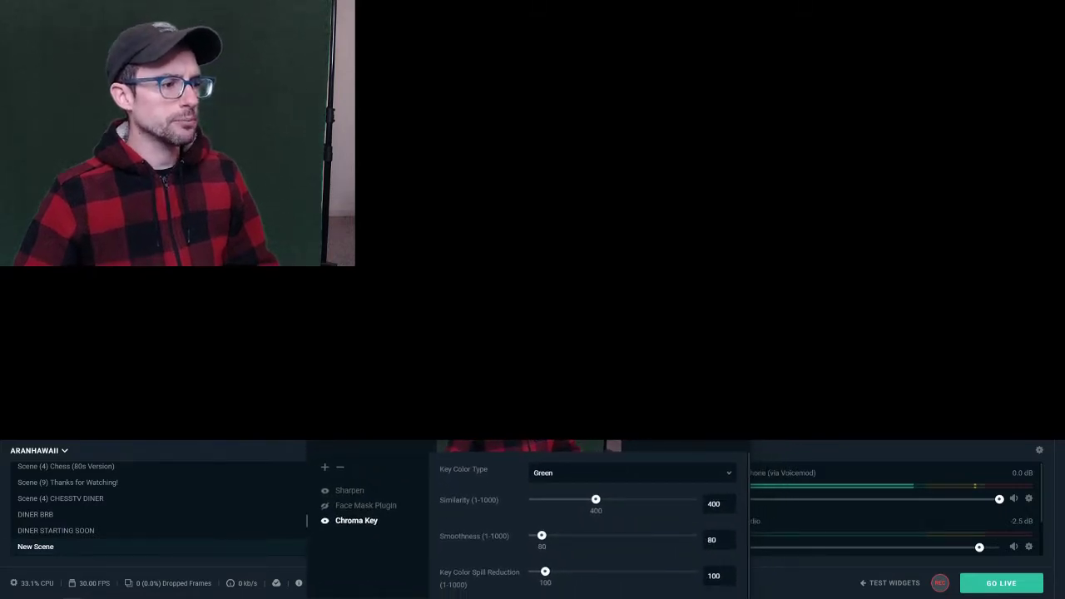
click(573, 479)
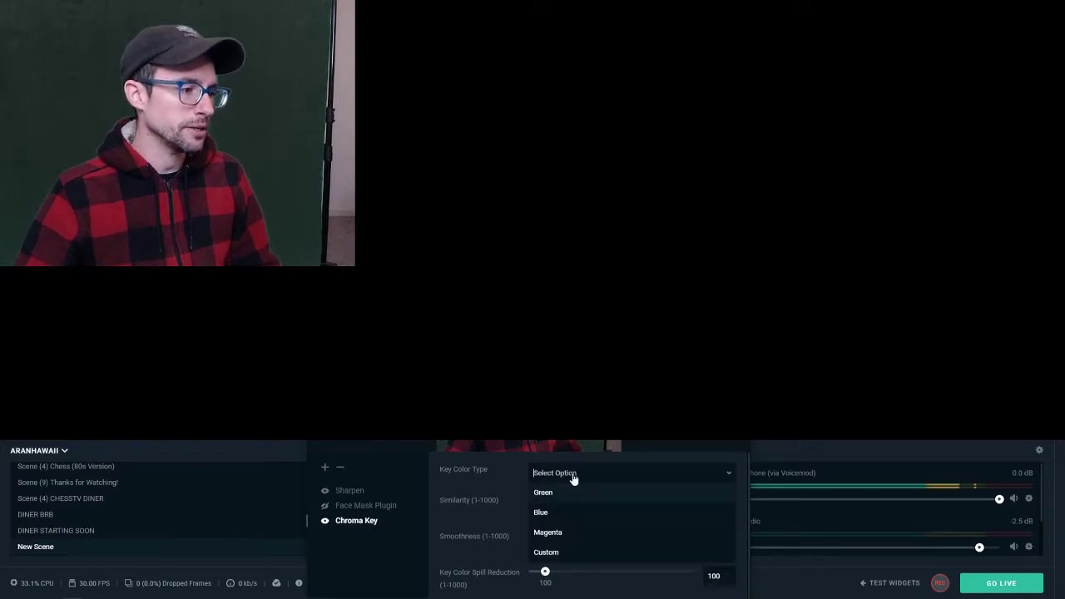
click(590, 554)
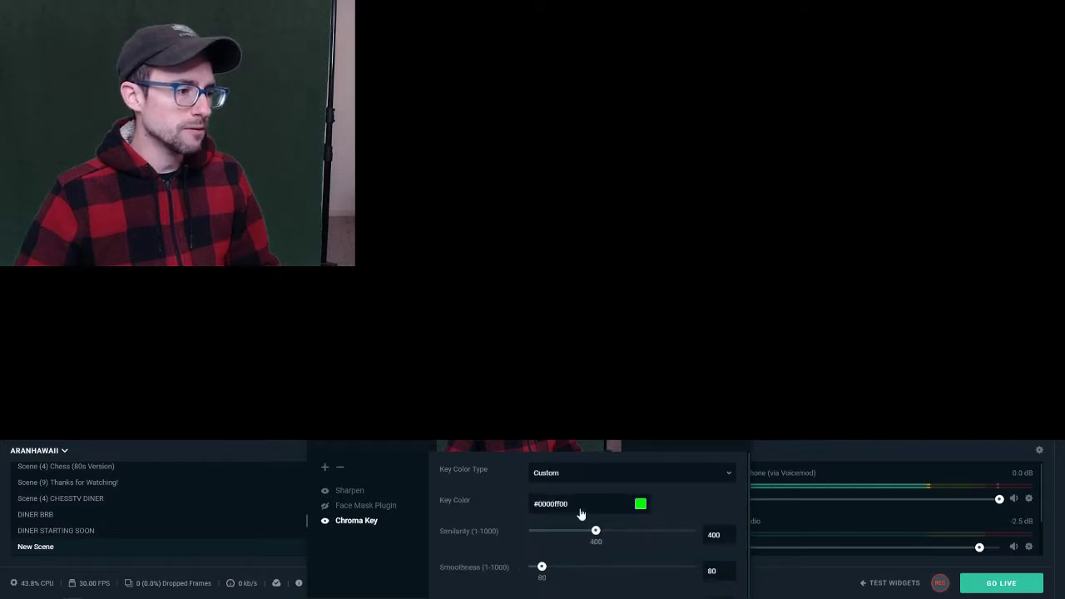
click(640, 505)
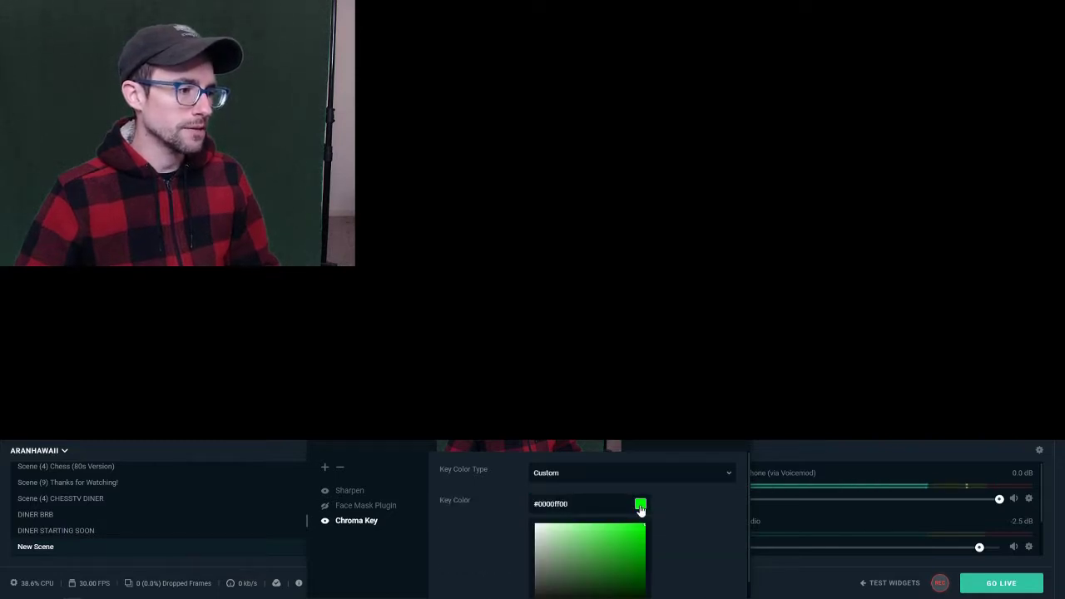
click(639, 506)
click(568, 475)
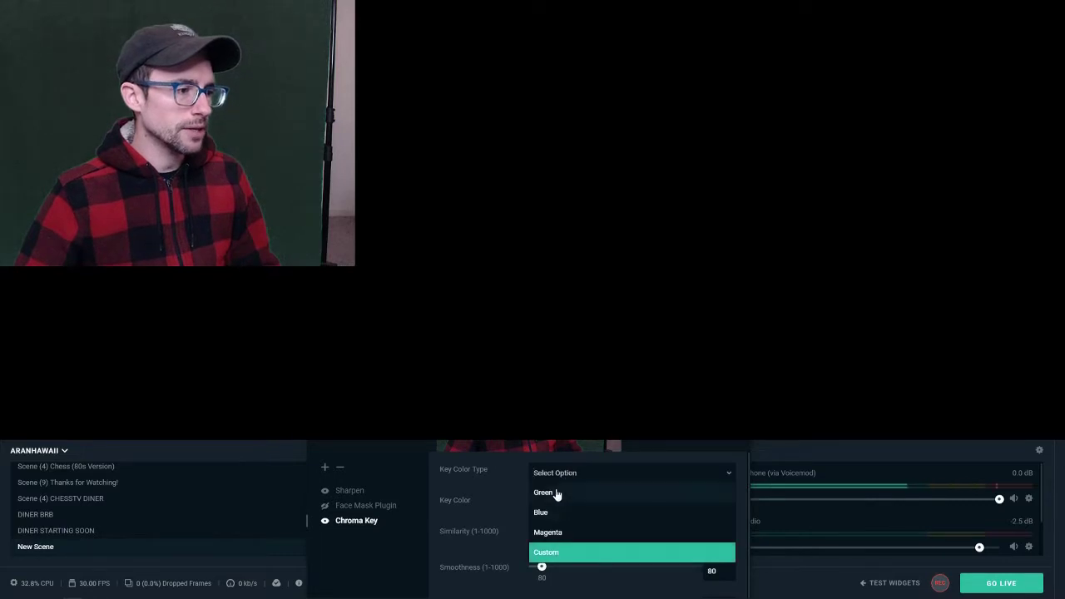
click(556, 494)
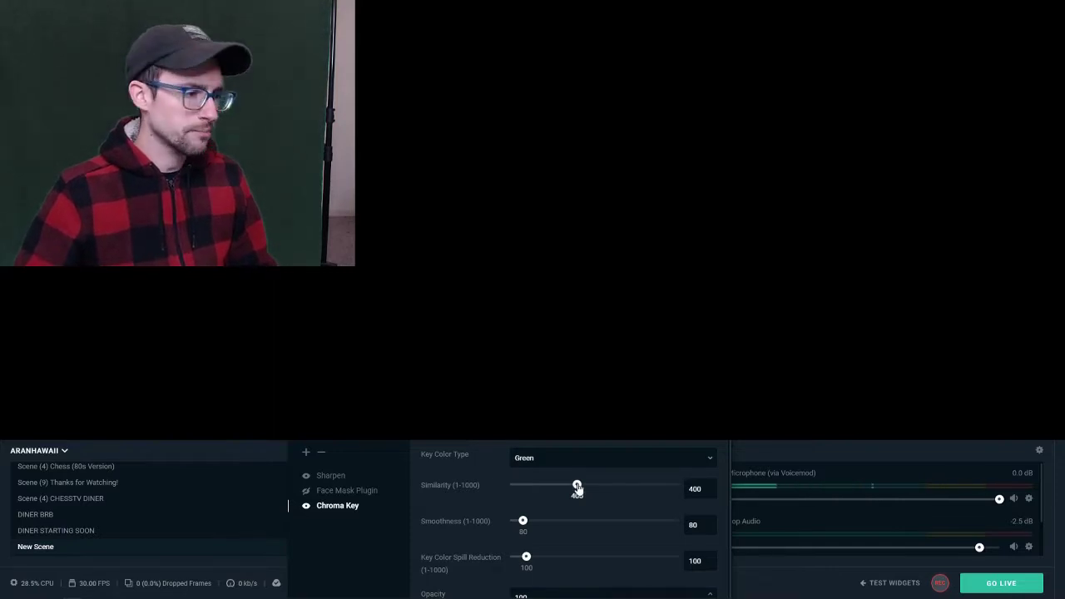
- Adjust the Chroma Key Similarity to about 437 and close the filter settings
drag(576, 488, 583, 485)
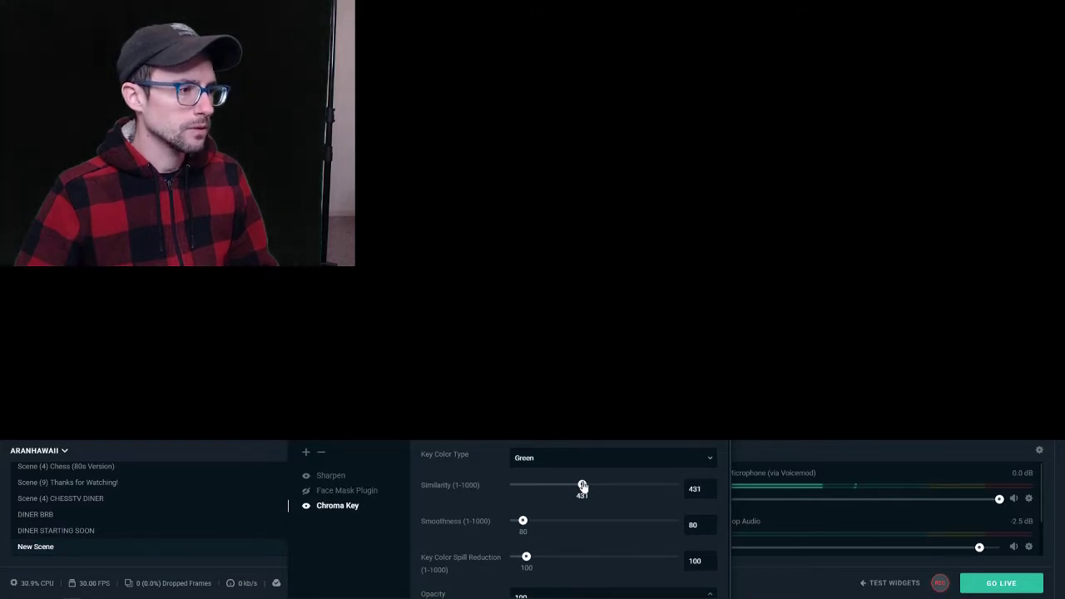
mouse_move(586, 485)
mouse_down()
mouse_move(602, 485)
mouse_move(587, 487)
mouse_up()
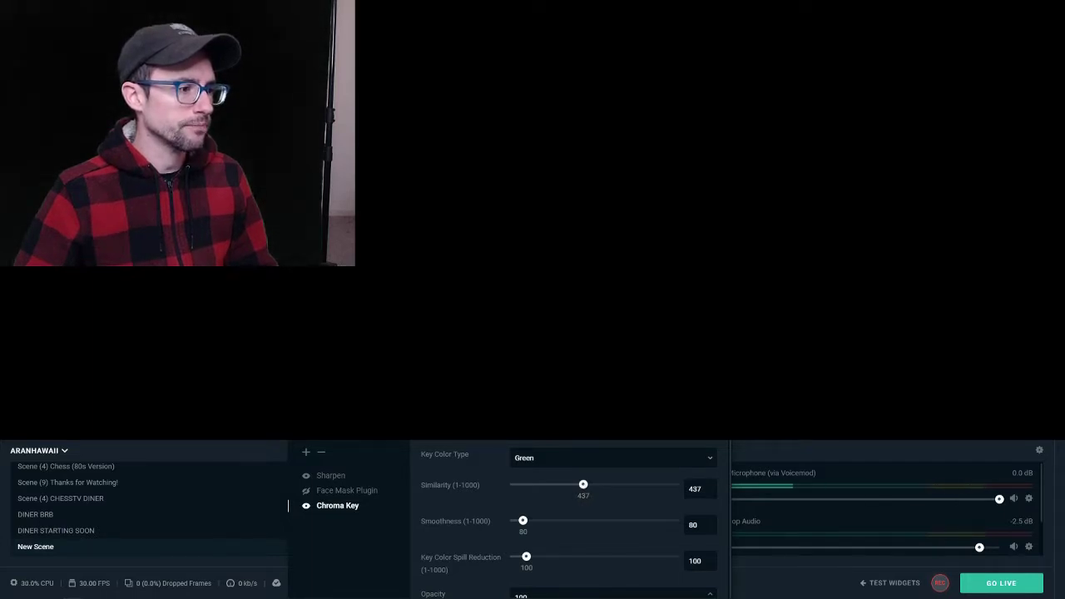
scroll(566, 516, down, 4)
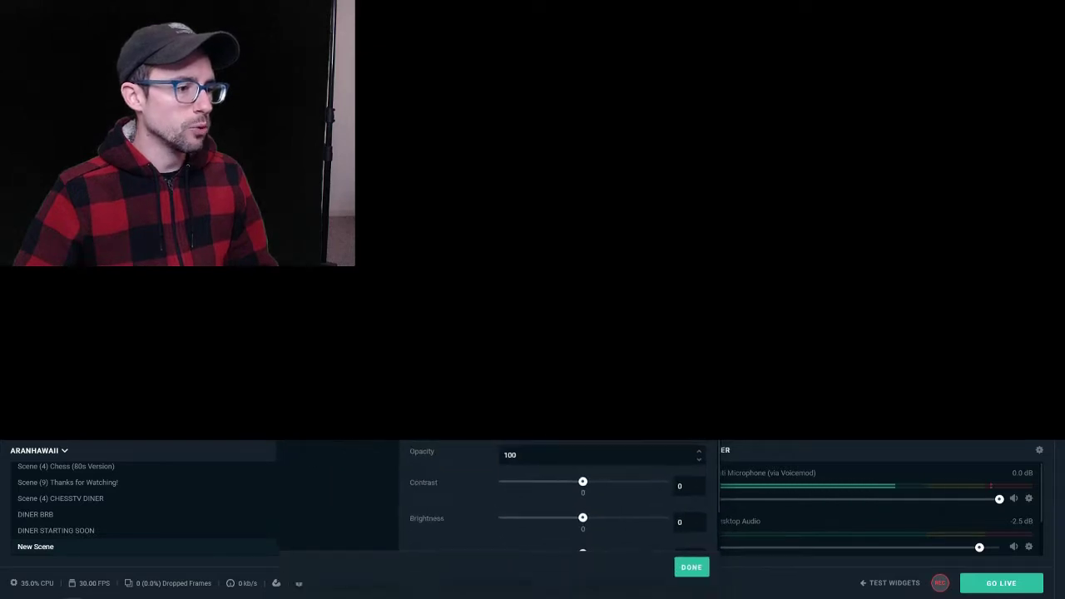
scroll(566, 499, down, 1)
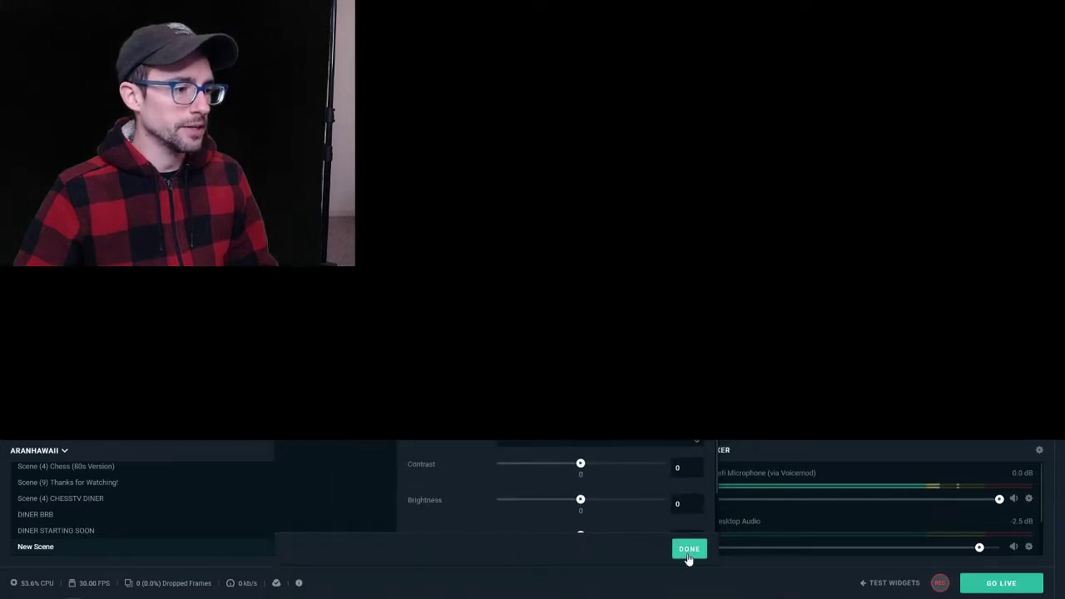
click(687, 551)
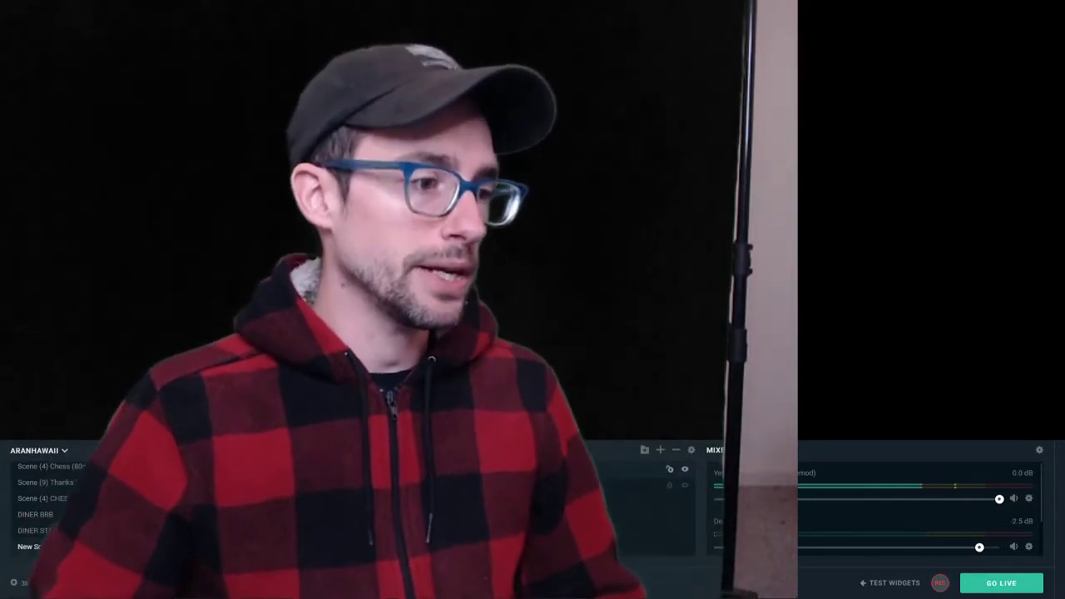
- Reopen the webcam's Filters and select the Chroma Key filter to view its settings
click(691, 449)
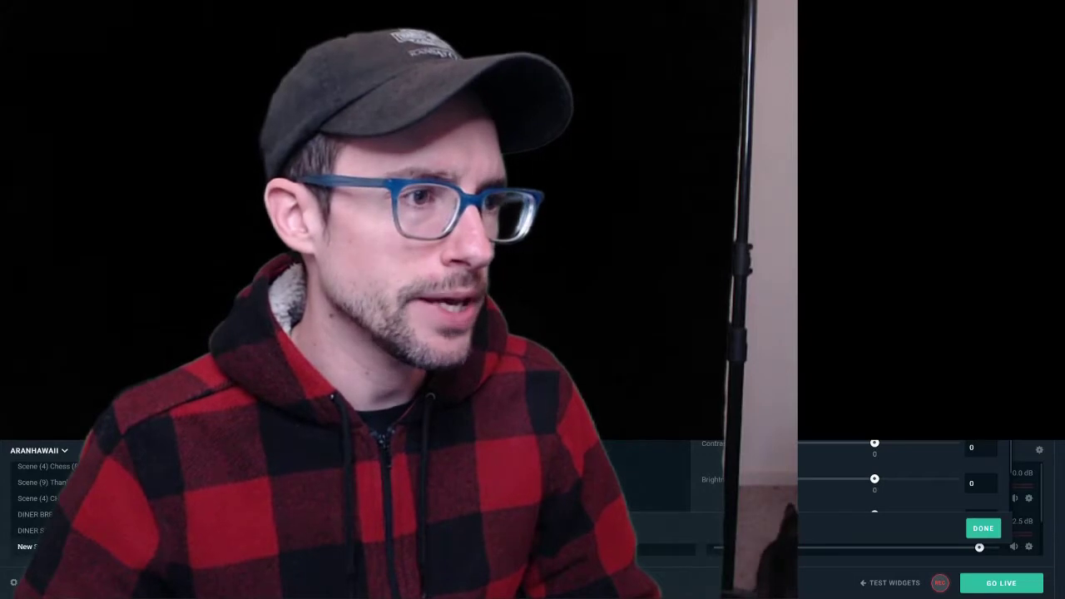
click(637, 495)
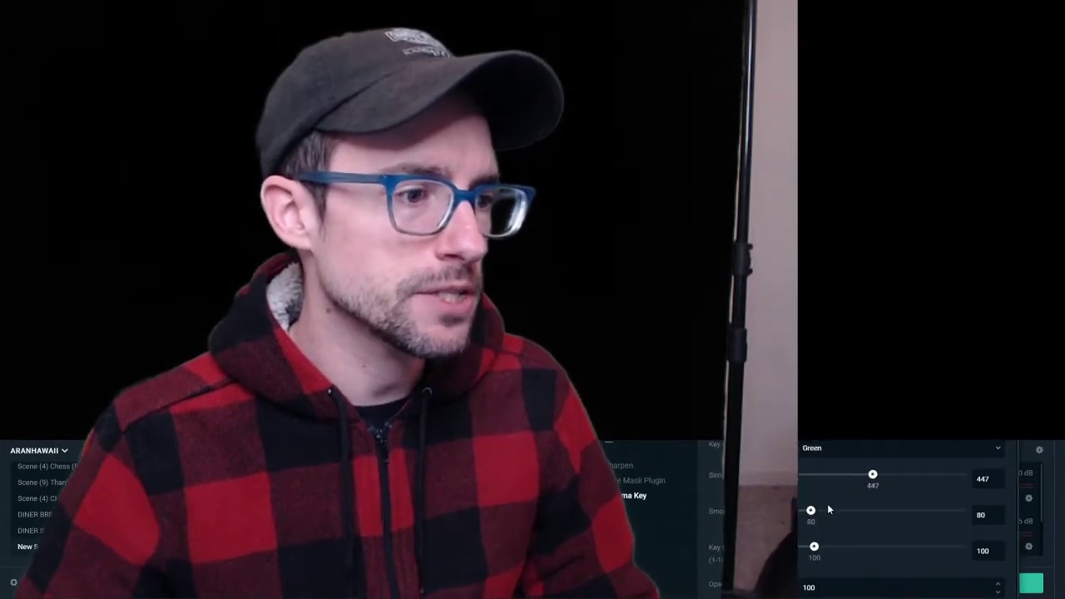